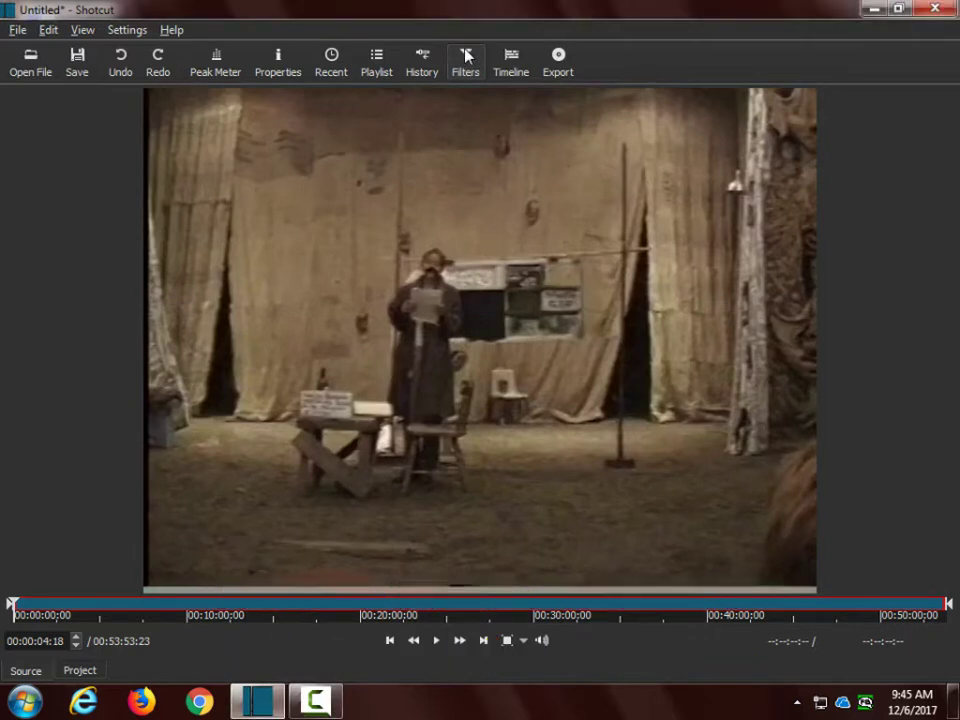
# Add a Gain / Volume audio filter to BP9610.mp4, leaving its gain at 0.0 dB
pyautogui.click(466, 55)
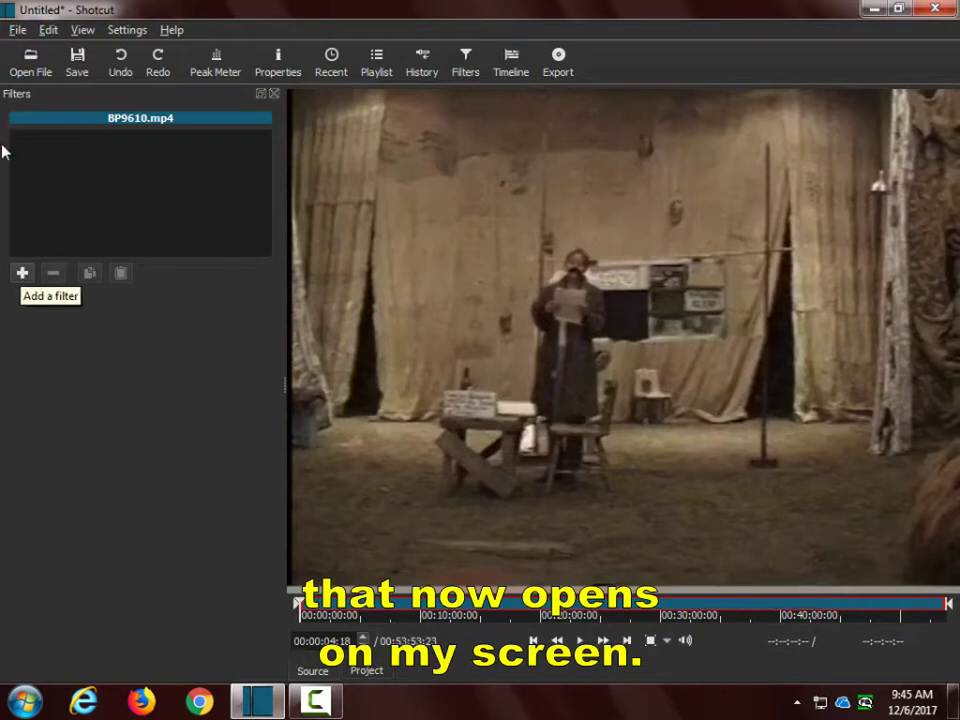
pyautogui.click(20, 272)
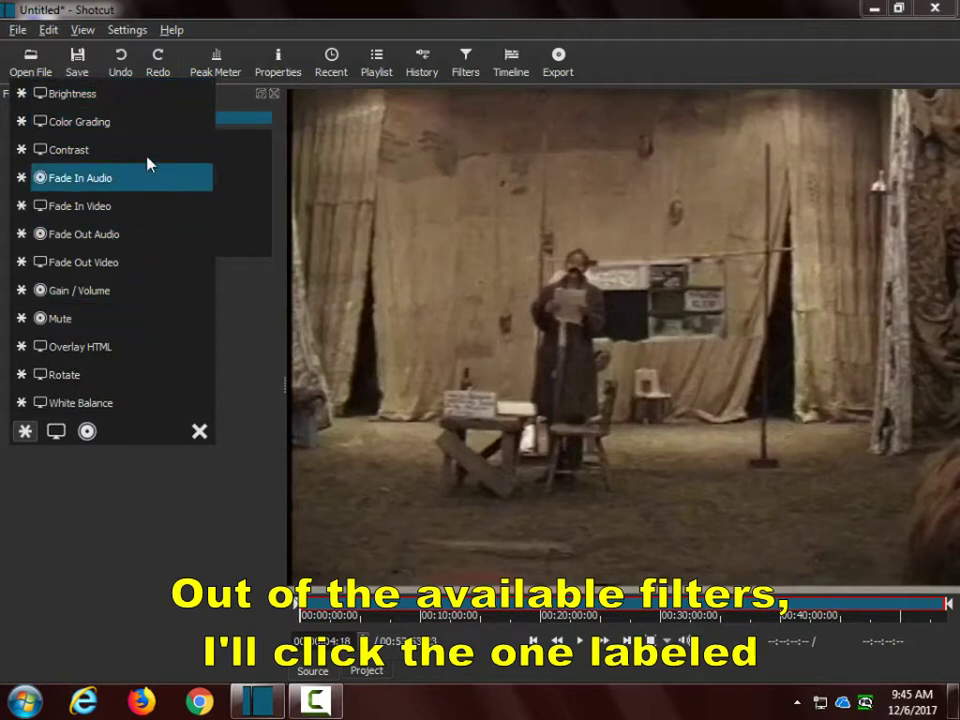
pyautogui.click(87, 291)
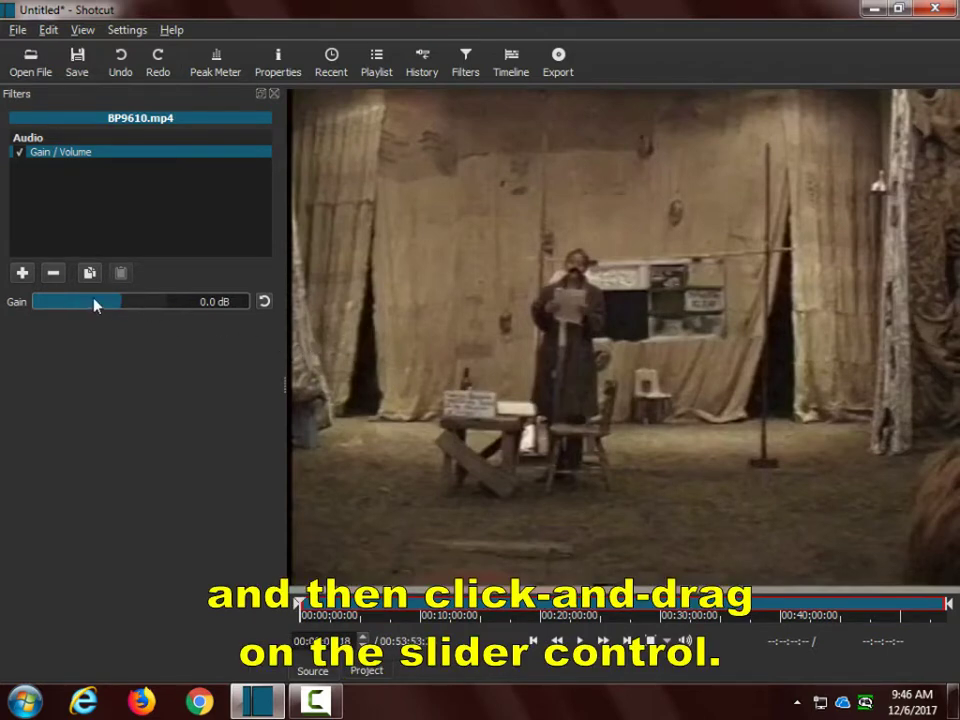
# Play the clip while adjusting the Gain slider, leaving it at 24.0 dB
pyautogui.click(437, 462)
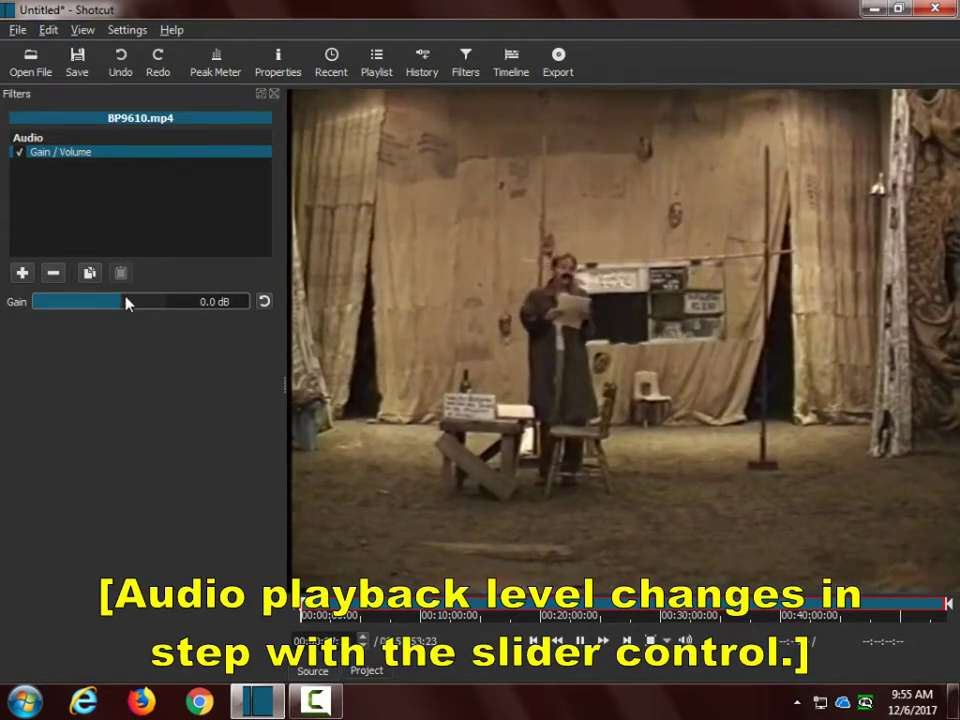
pyautogui.moveTo(126, 307)
pyautogui.mouseDown()
pyautogui.moveTo(66, 308)
pyautogui.moveTo(183, 310)
pyautogui.mouseUp()
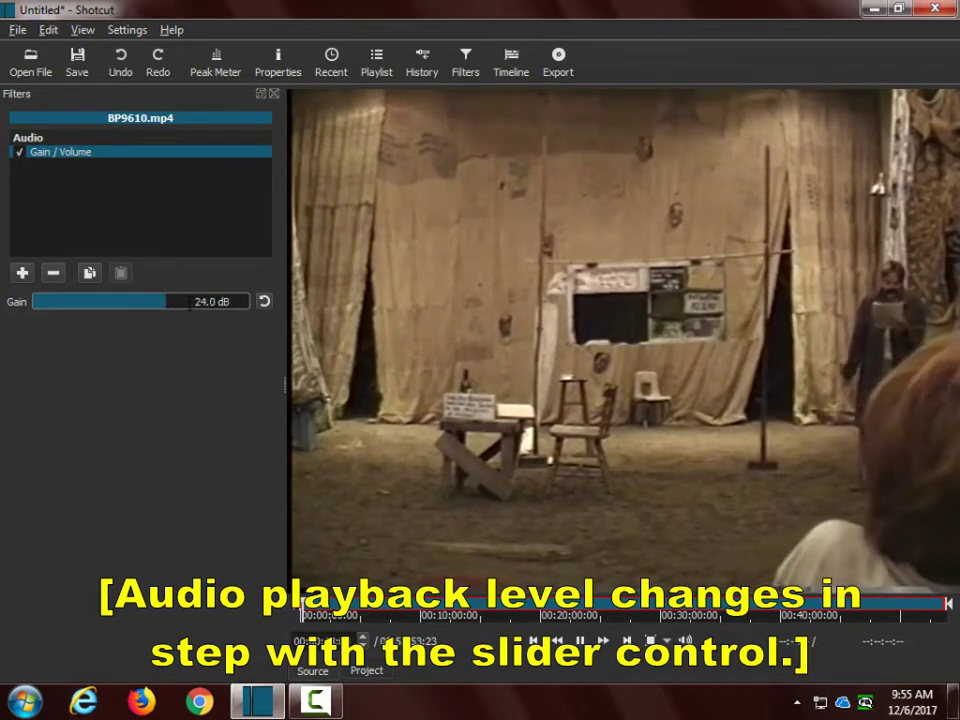
pyautogui.moveTo(181, 304)
pyautogui.mouseDown()
pyautogui.moveTo(75, 310)
pyautogui.moveTo(172, 314)
pyautogui.mouseUp()
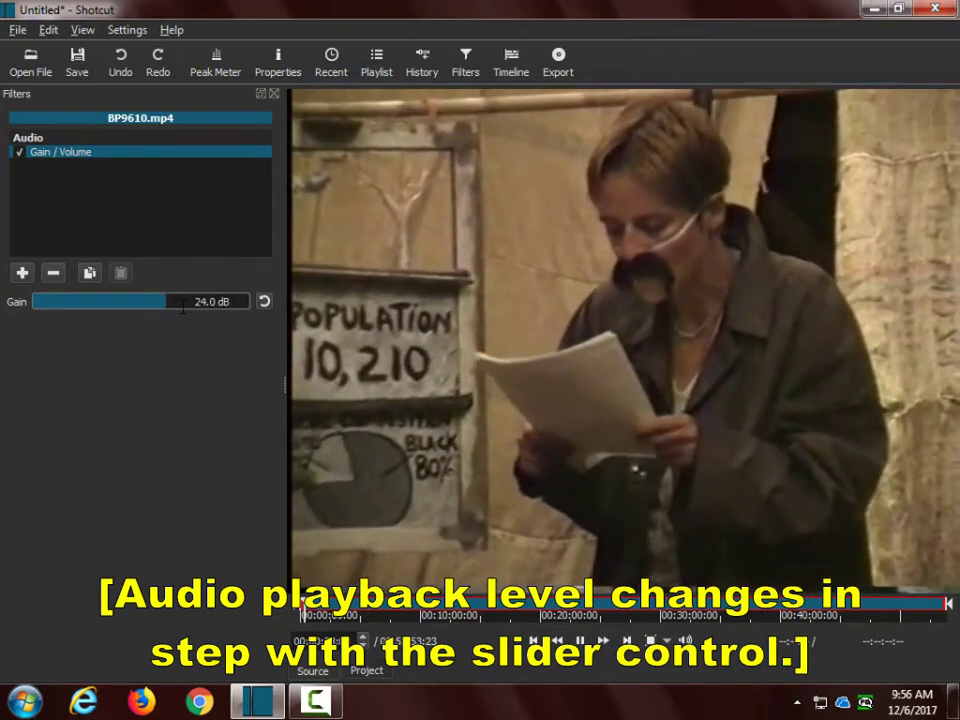
pyautogui.moveTo(182, 308)
pyautogui.mouseDown()
pyautogui.moveTo(88, 311)
pyautogui.moveTo(126, 314)
pyautogui.moveTo(170, 314)
pyautogui.moveTo(65, 301)
pyautogui.moveTo(174, 313)
pyautogui.mouseUp()
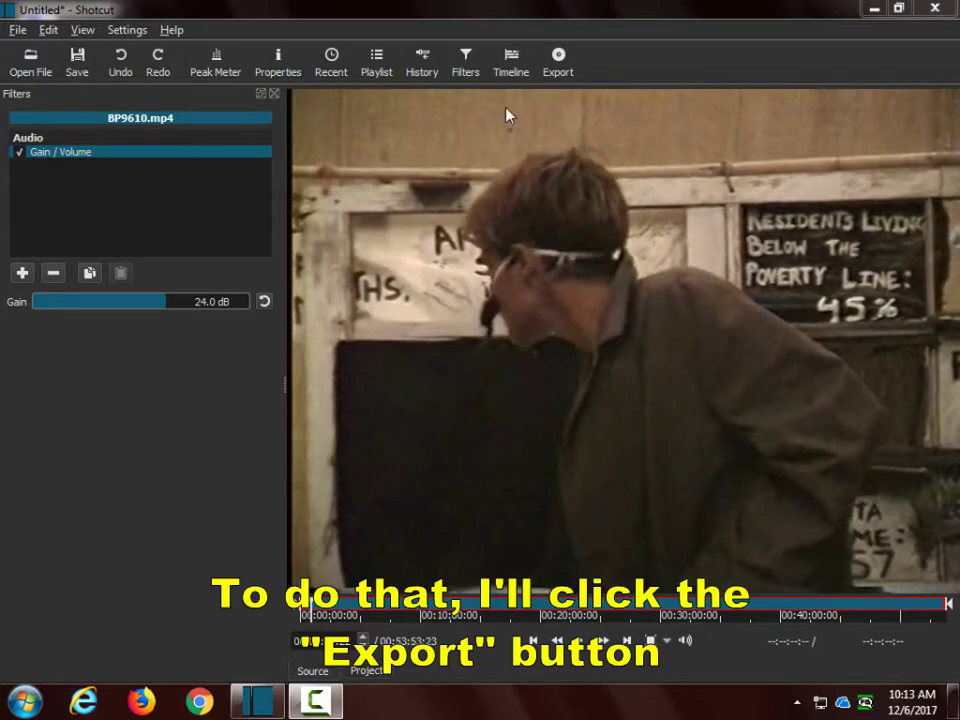
# Export the clip to the Desktop as 'raised volume by 24.mp4'
pyautogui.click(558, 62)
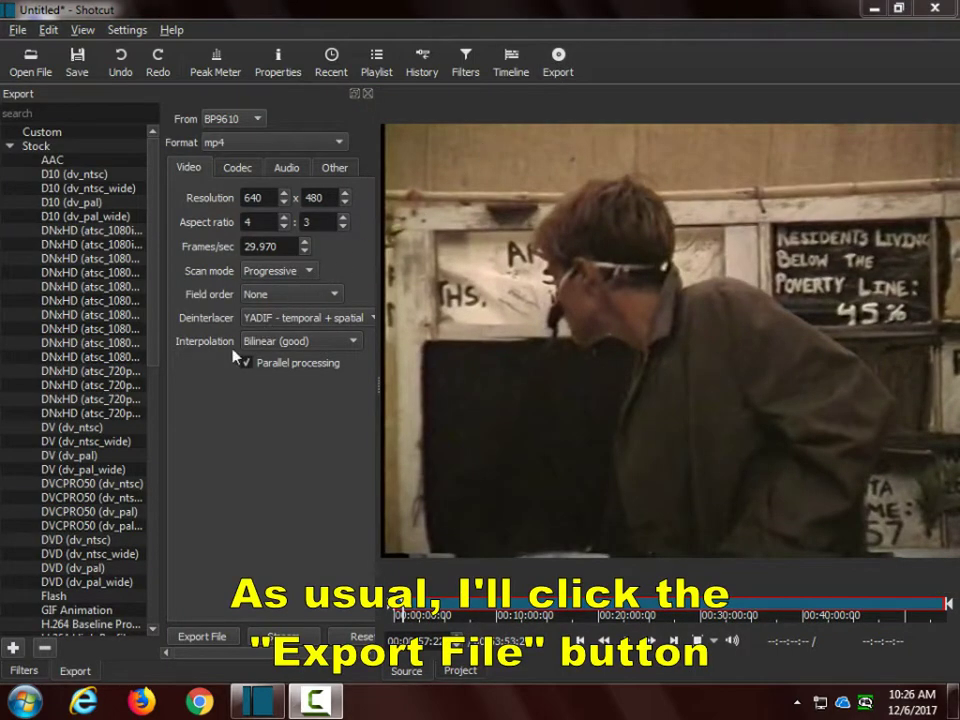
pyautogui.click(201, 640)
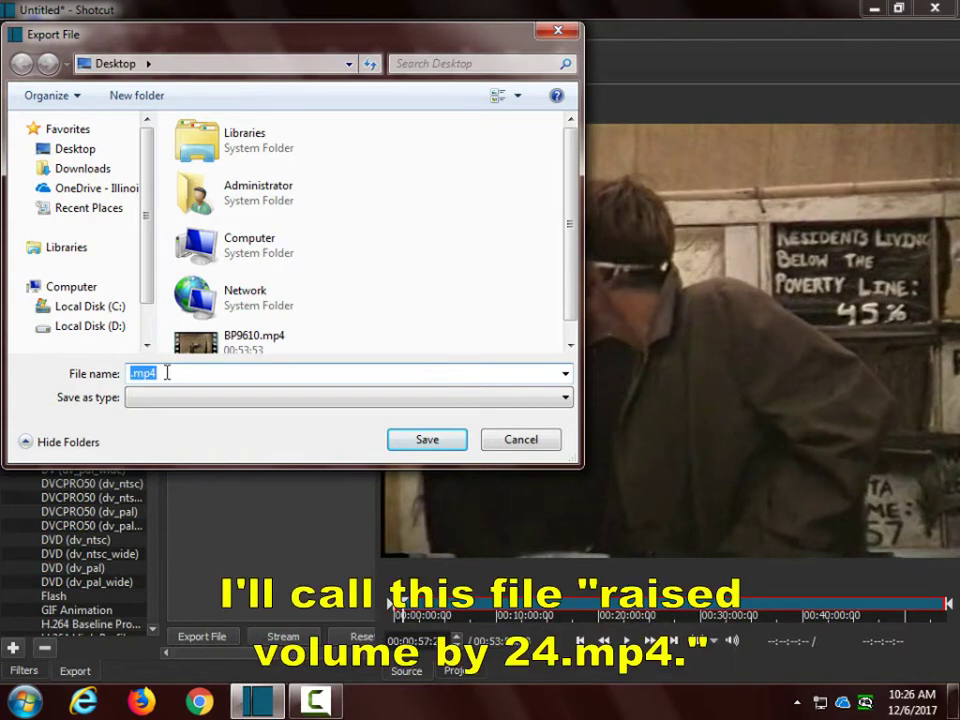
pyautogui.write('raised volume by 24.mp4')
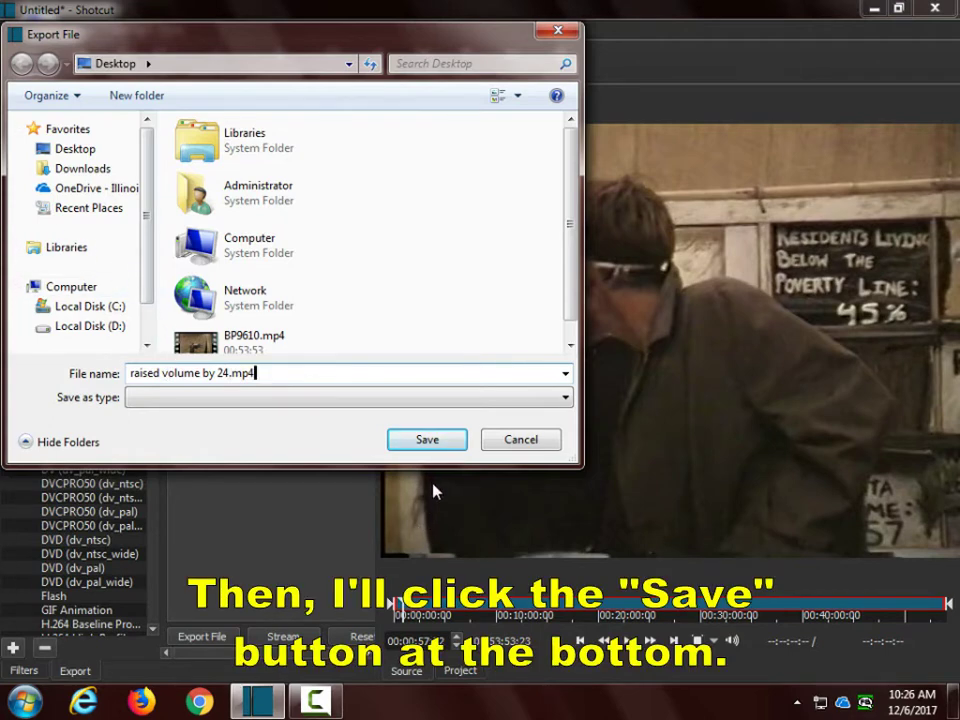
pyautogui.click(425, 442)
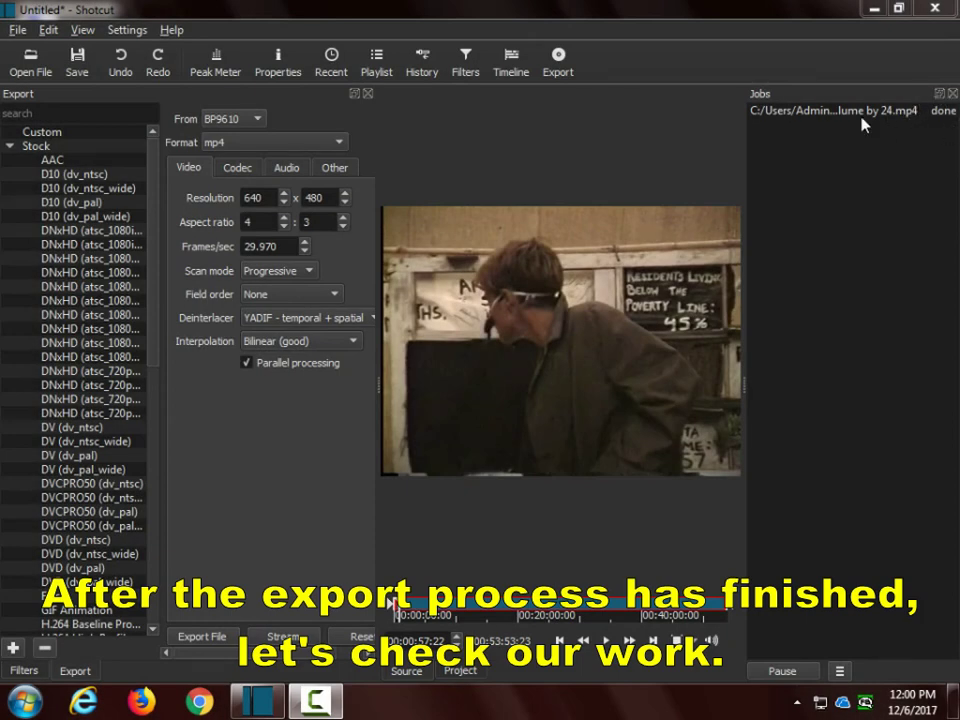
# Open 'raised volume by 24.mp4' from the Desktop file list
pyautogui.click(28, 62)
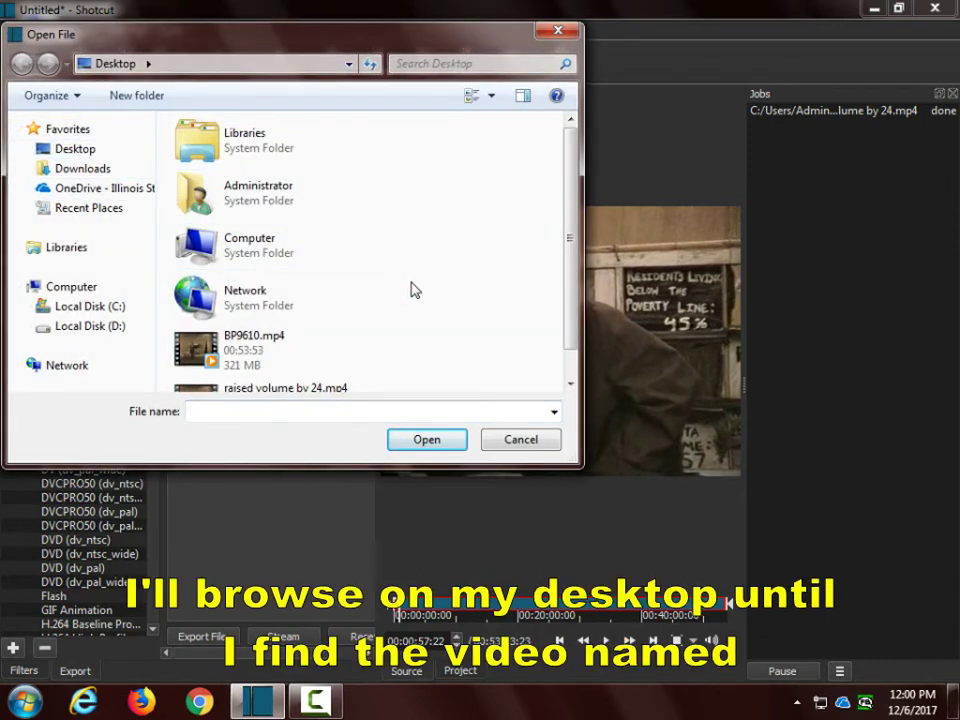
pyautogui.scroll(-1, 415, 290)
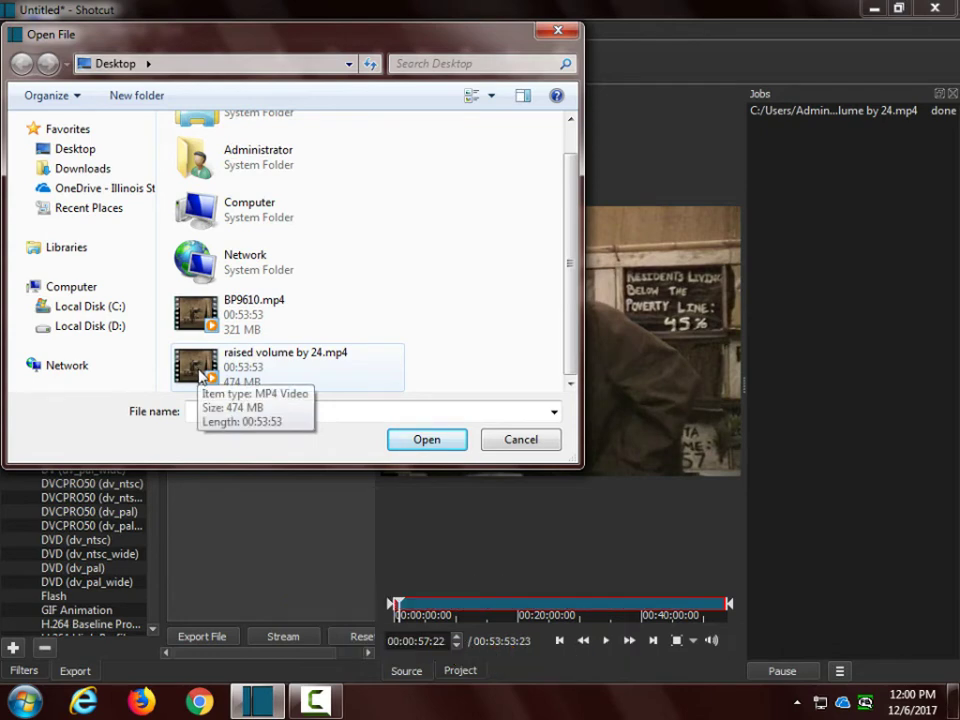
pyautogui.doubleClick(199, 372)
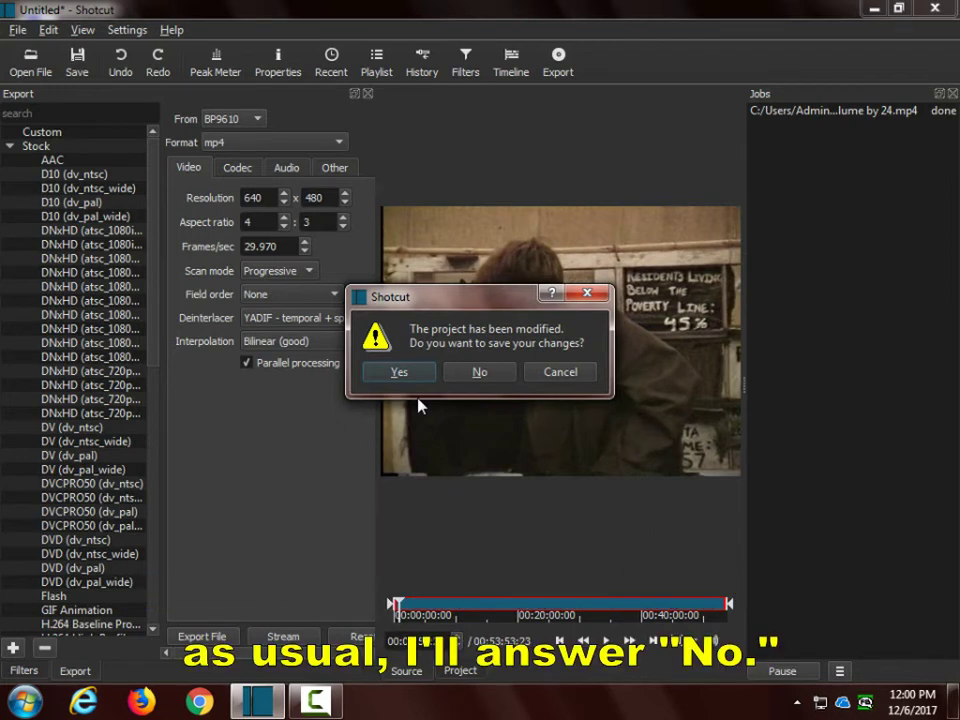
# Decline saving the modified project so the exported clip loads
pyautogui.click(481, 372)
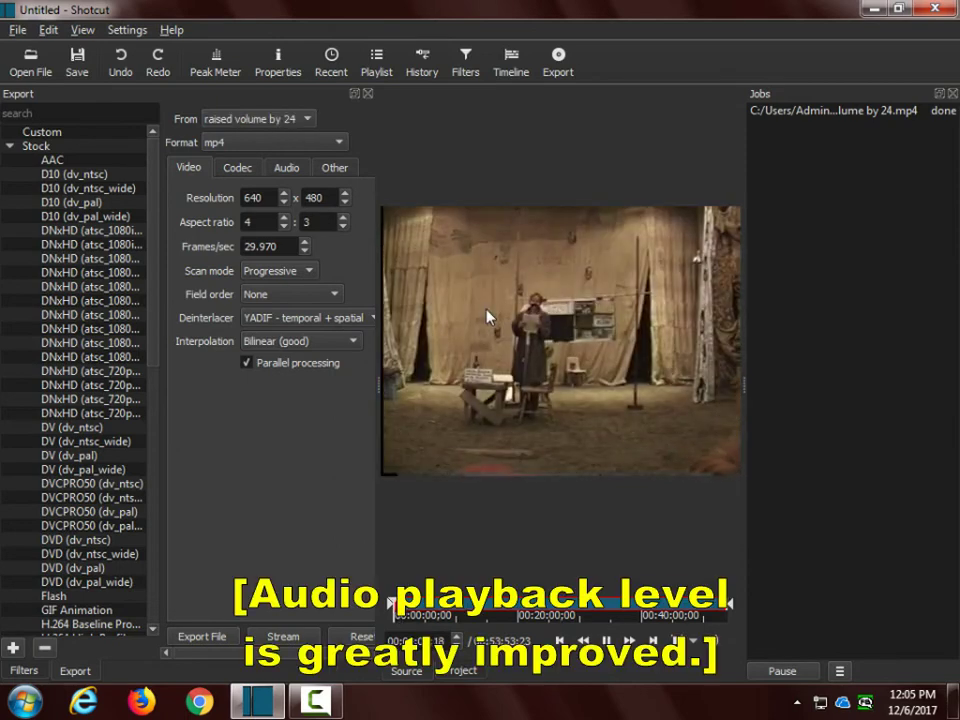